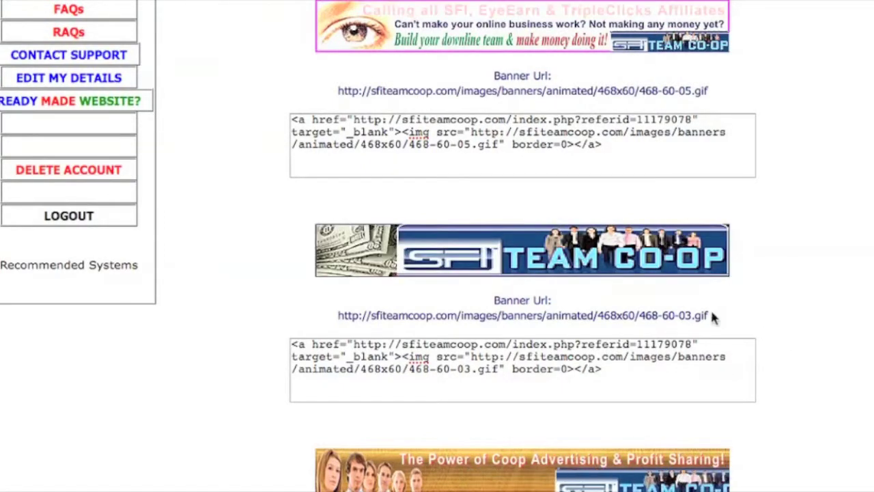
Copy the SFI Team Co-op banner URL ending in 468-60-03.gif and open the advertising page on the Right Here Traffic site.
left_click_drag(708, 316, 335, 316)
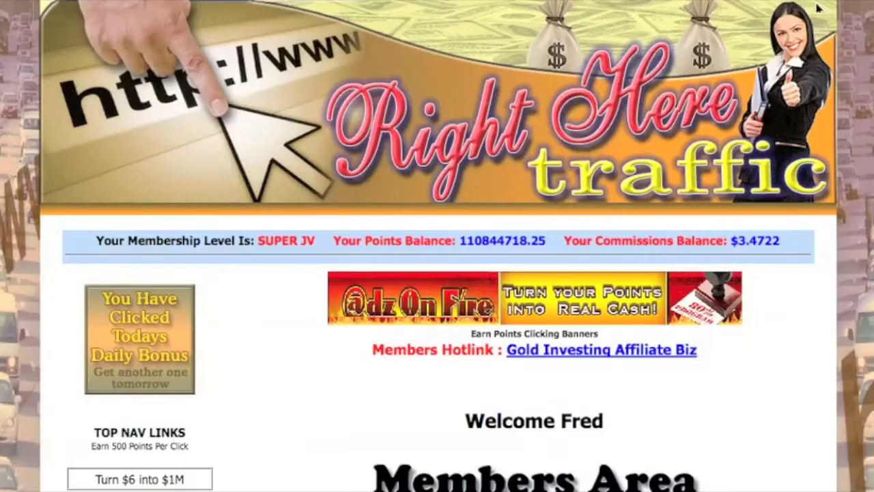
scroll(437, 274, "down", 1)
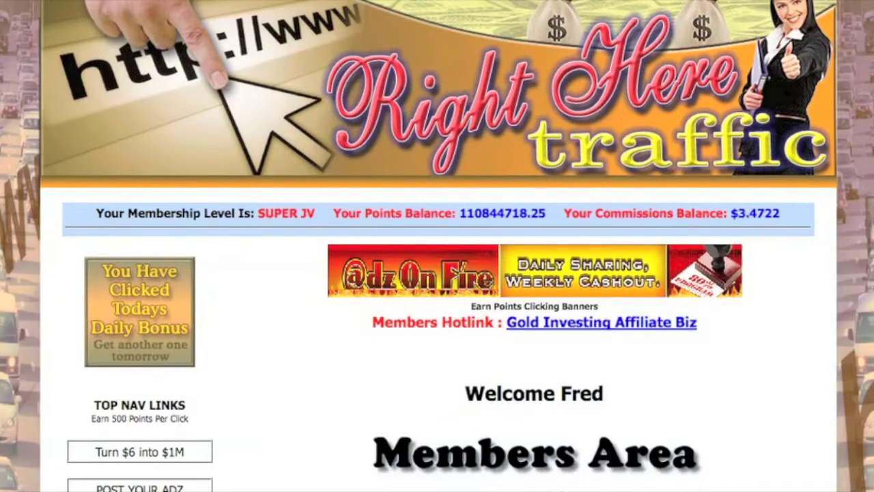
scroll(437, 273, "up", 1)
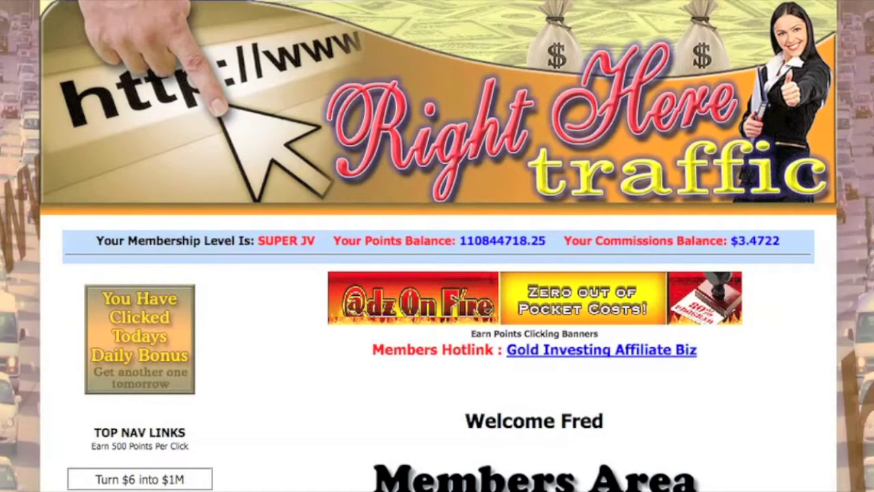
scroll(437, 273, "down", 2)
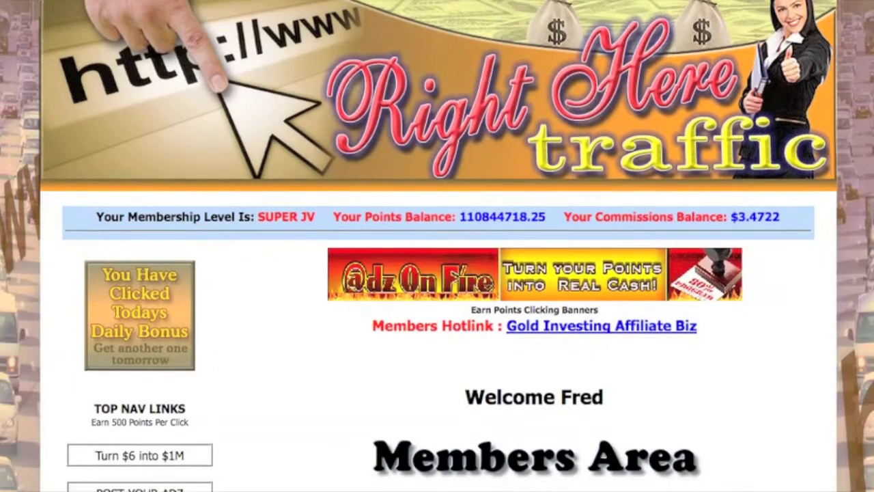
scroll(437, 273, "down", 3)
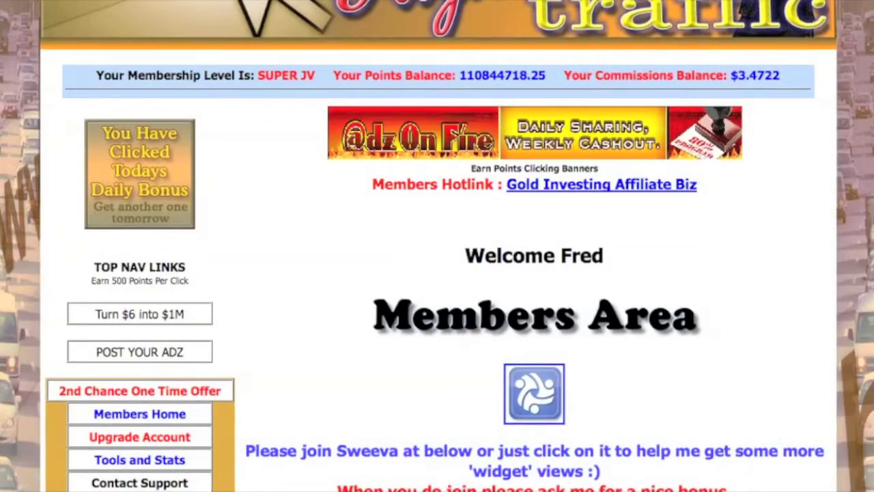
scroll(437, 274, "down", 7)
scroll(437, 273, "down", 4)
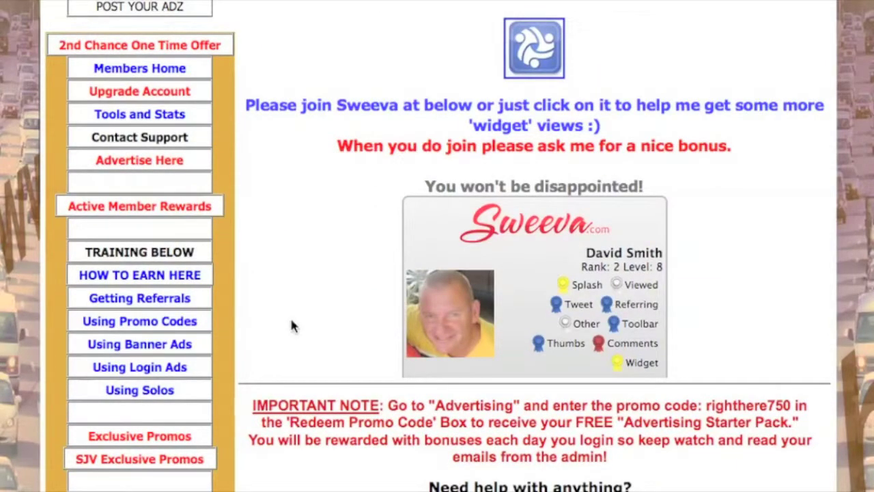
scroll(290, 325, "down", 2)
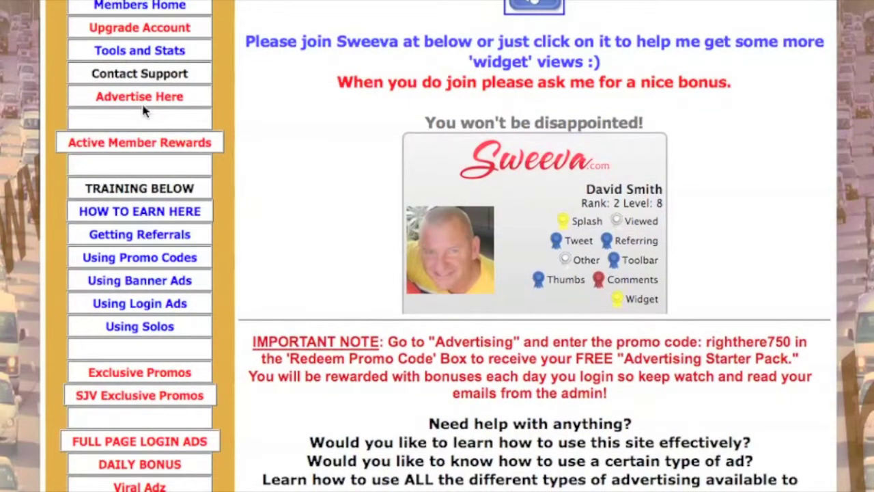
left_click(141, 99)
Find the notice about banners waiting to be added above the banner statistics and open the banner setup form.
scroll(437, 274, "down", 10)
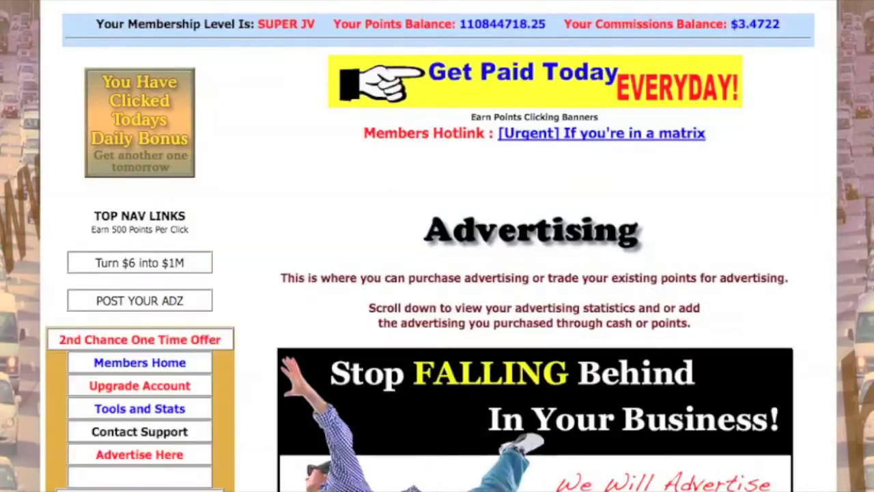
scroll(437, 273, "down", 10)
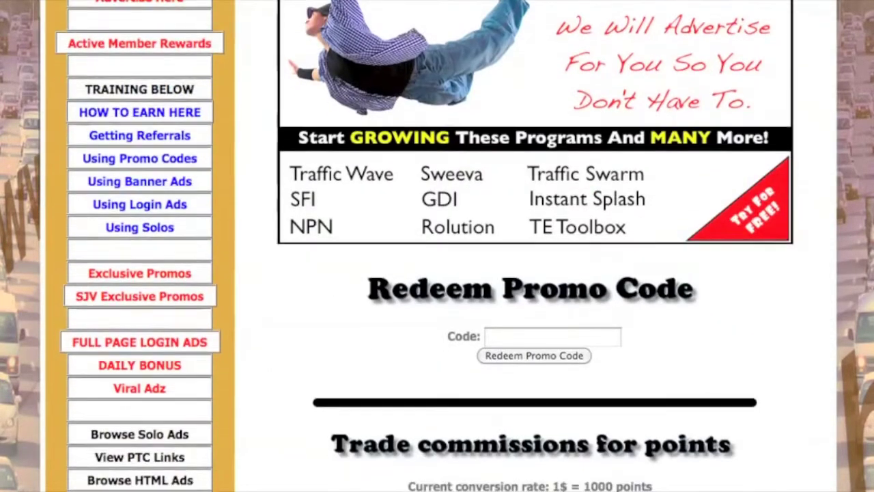
scroll(437, 273, "down", 10)
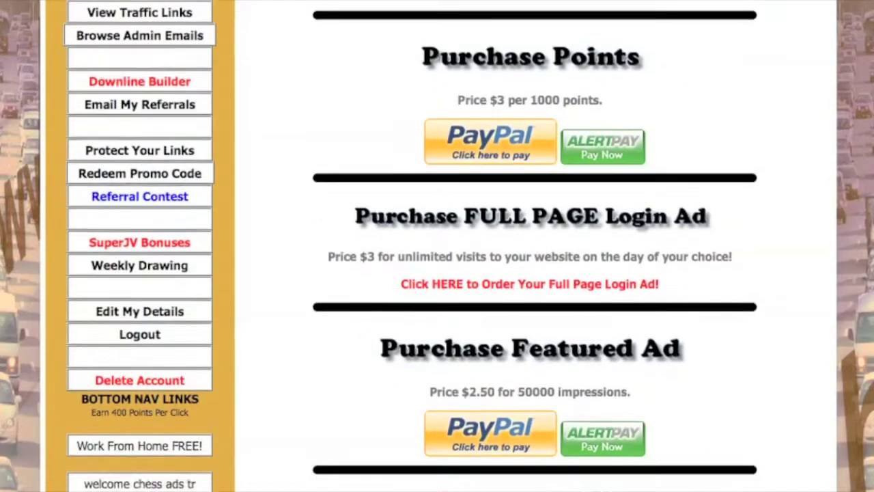
scroll(437, 274, "down", 1)
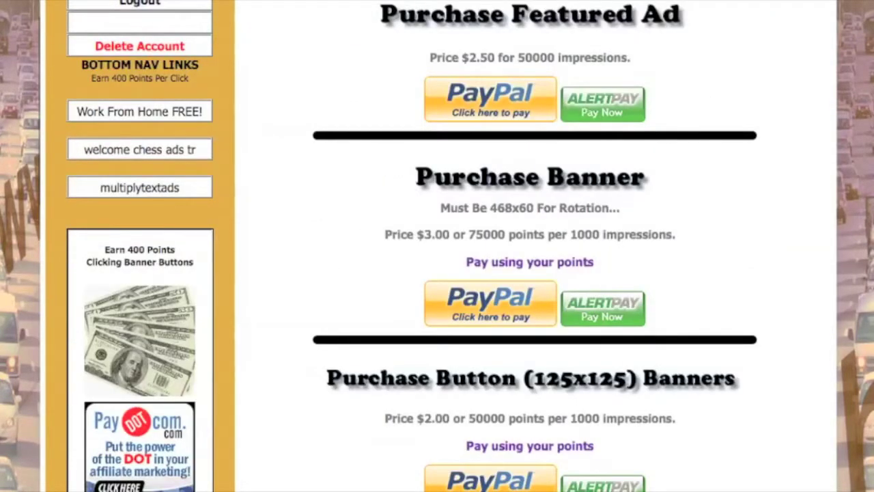
scroll(613, 197, "down", 1)
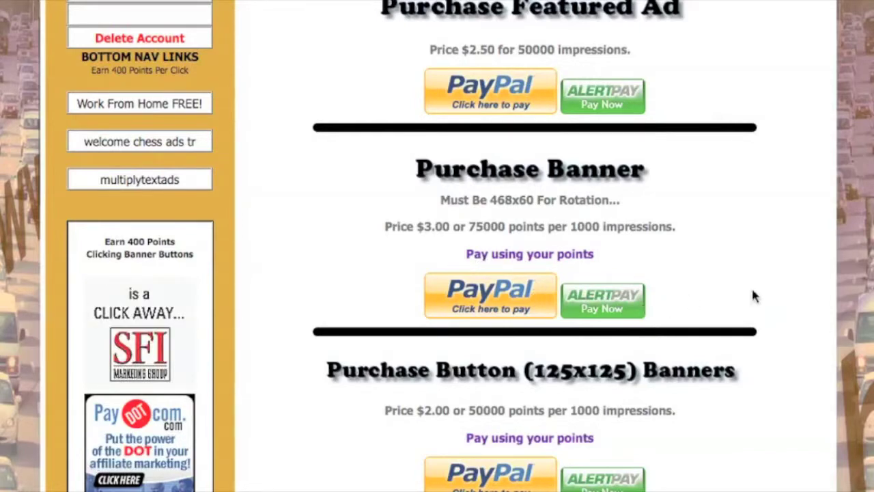
scroll(836, 280, "down", 3)
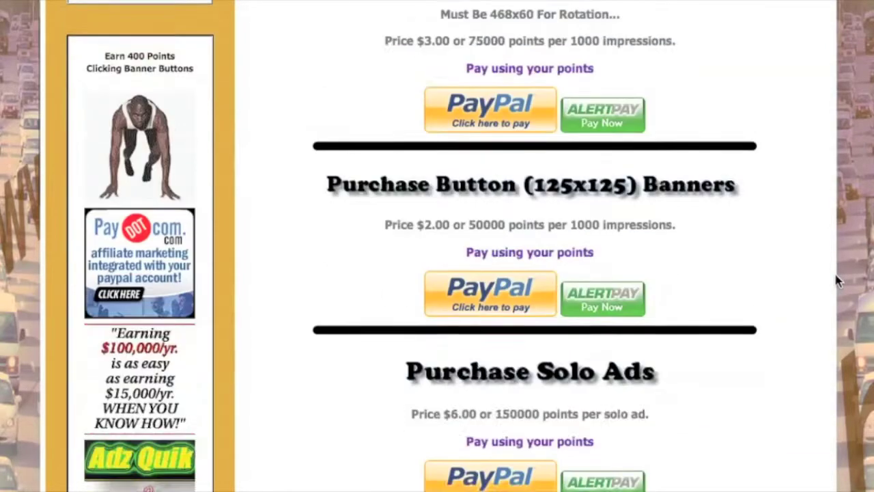
scroll(837, 280, "down", 15)
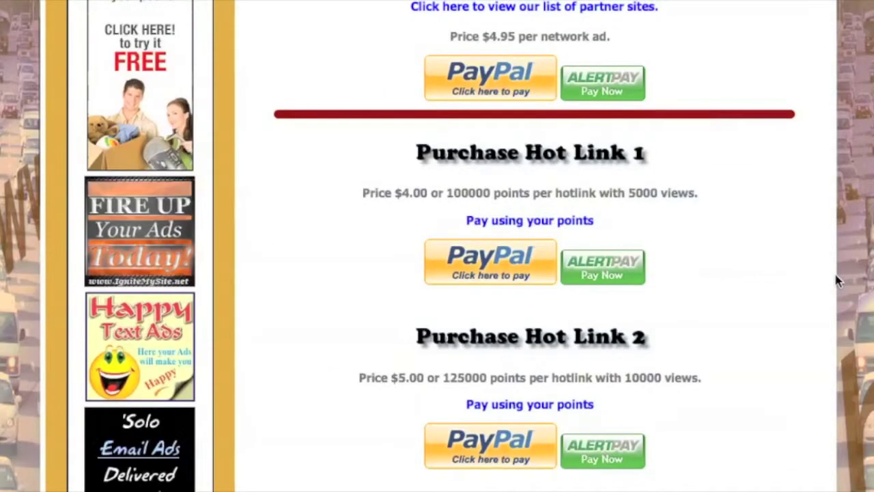
scroll(839, 280, "down", 20)
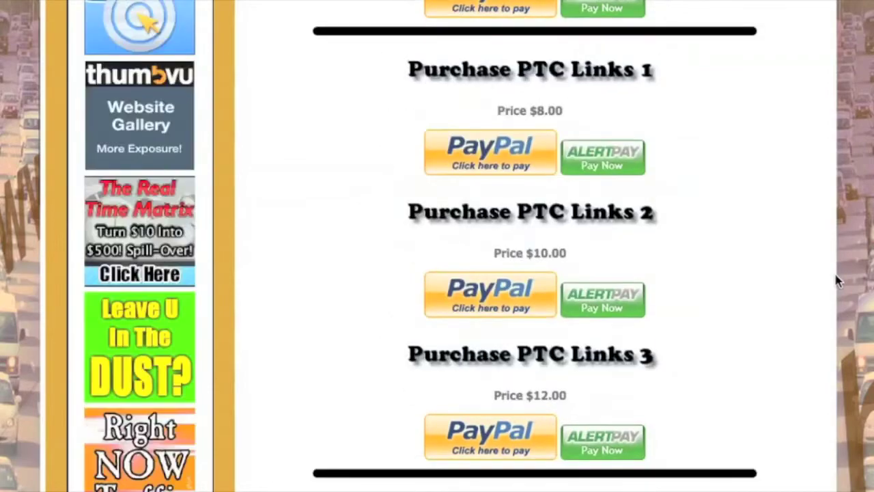
scroll(839, 280, "down", 20)
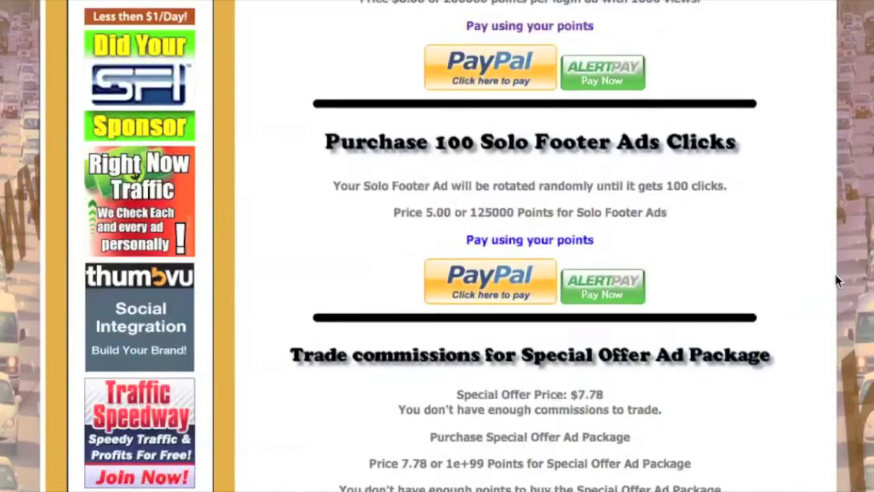
scroll(838, 280, "down", 20)
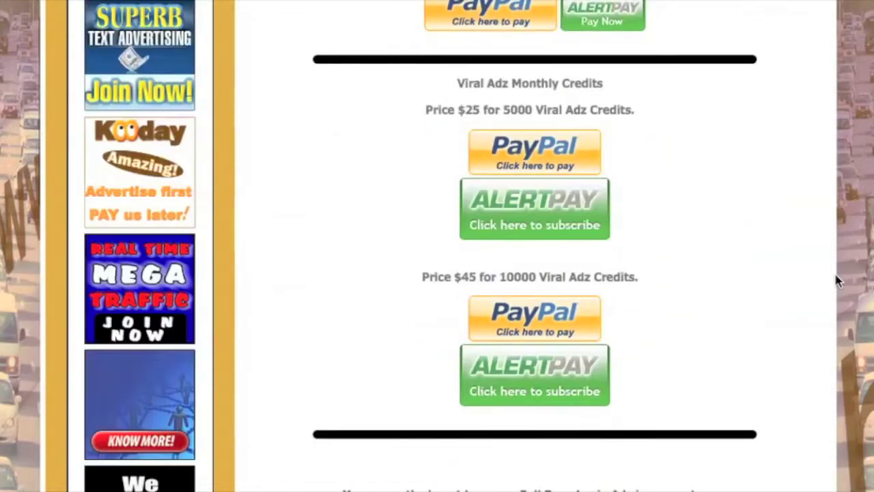
scroll(839, 280, "down", 10)
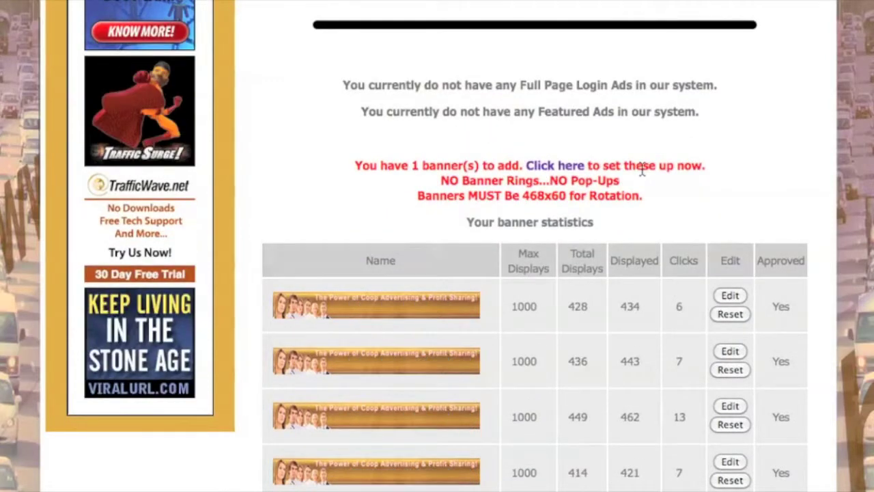
left_click(544, 167)
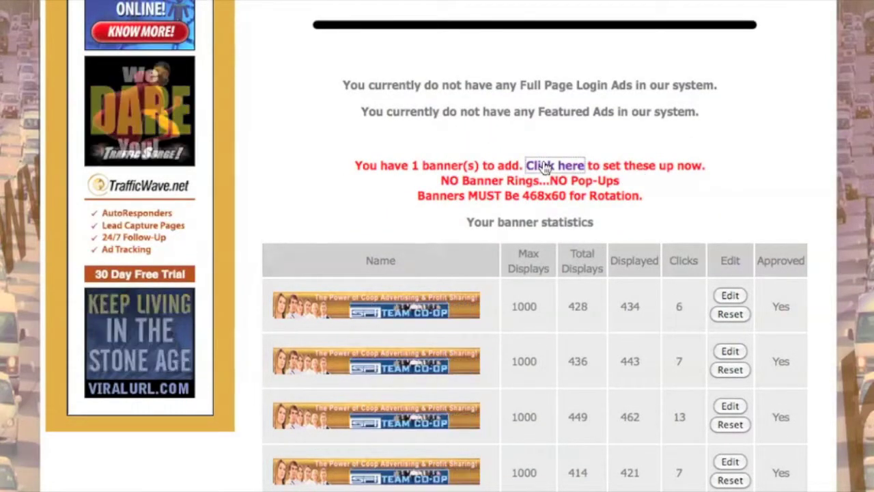
scroll(864, 285, "down", 10)
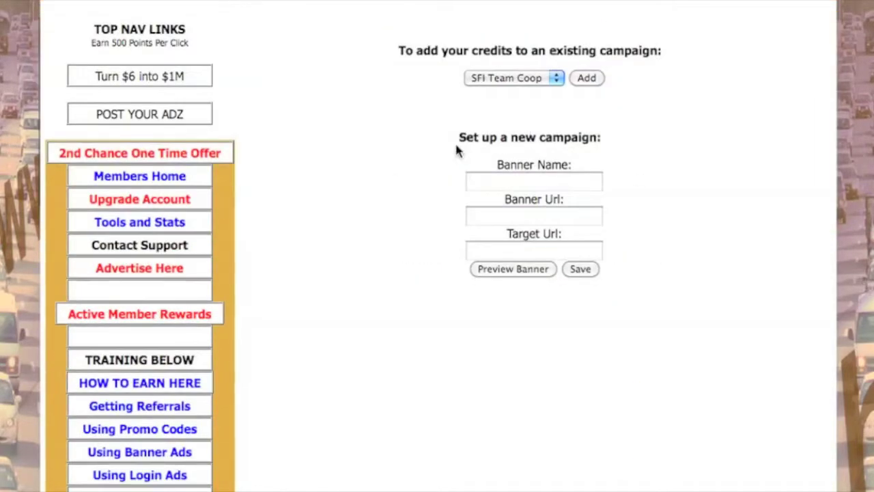
Name the new campaign's banner "SFI Team Coop" and paste the copied 468-60-03.gif address as its banner URL.
left_click(568, 181)
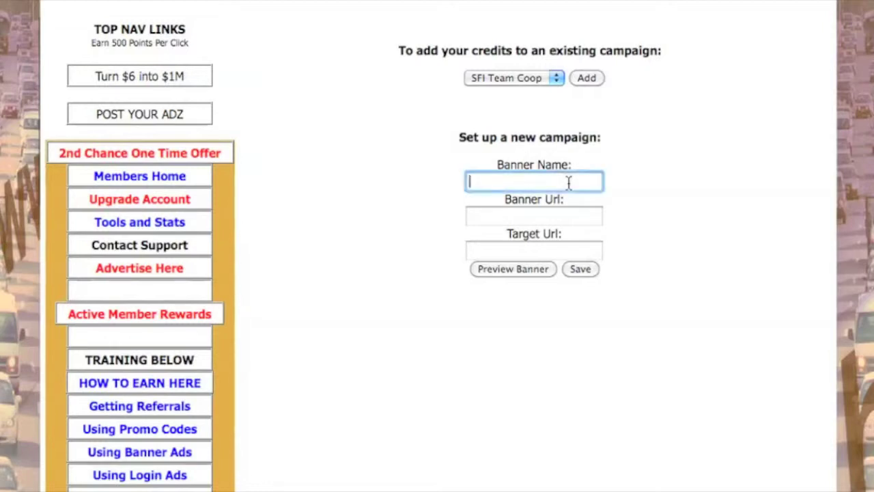
type("SFI")
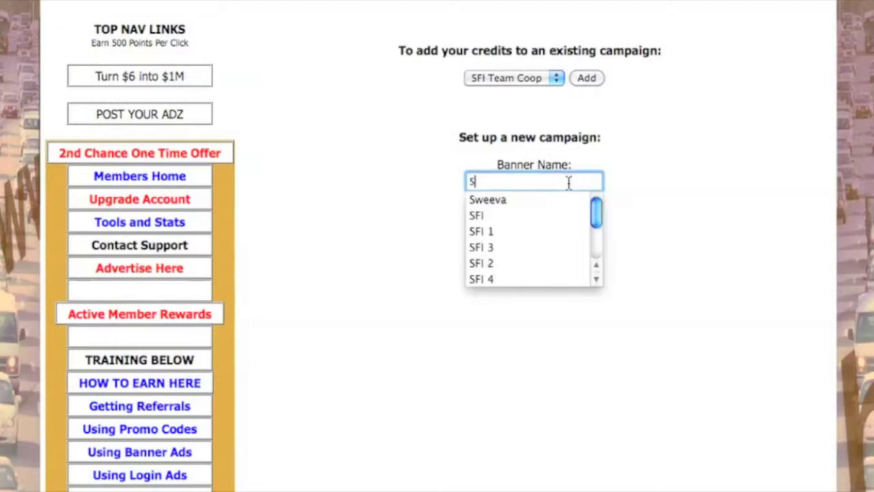
key("Up")
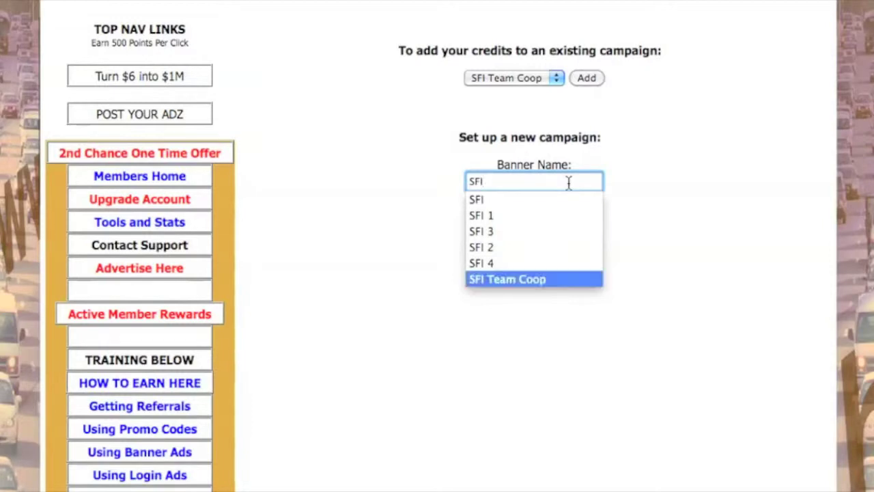
key("Return")
key("Tab")
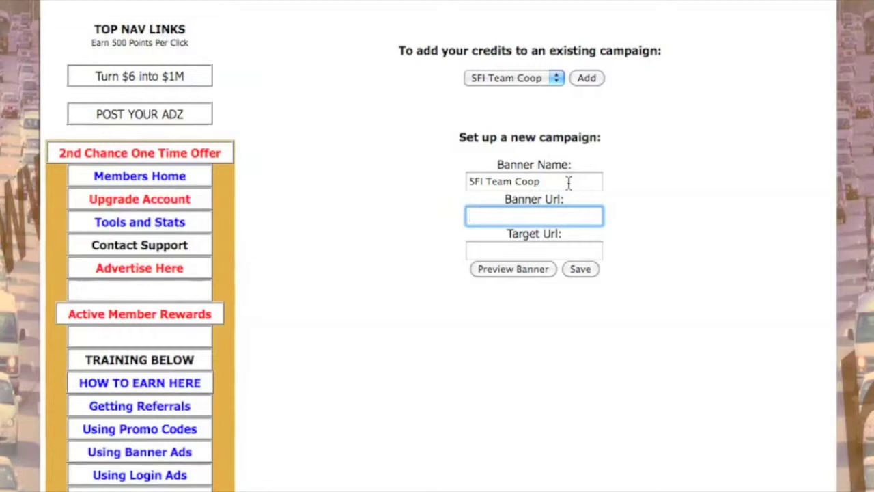
key("super+v")
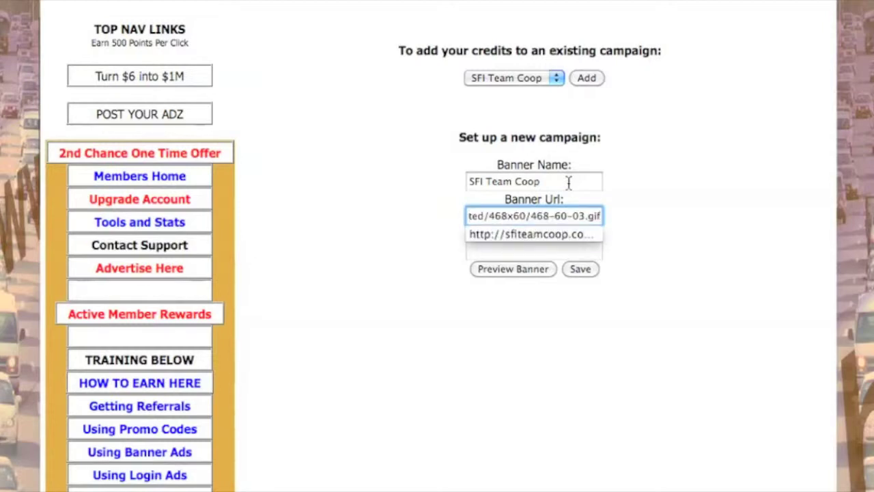
left_click(660, 225)
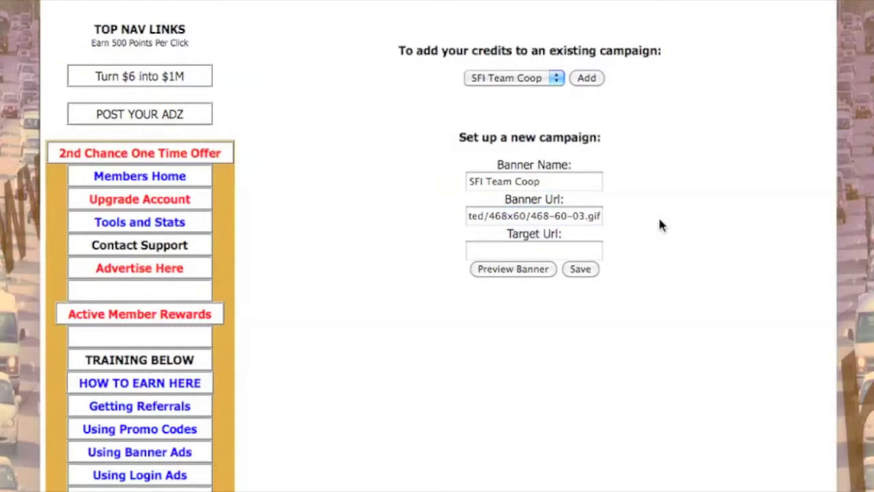
Copy the referral URL from the SFI Team Co-op Tools & Stats page and paste it as the new campaign's target URL.
left_click(528, 253)
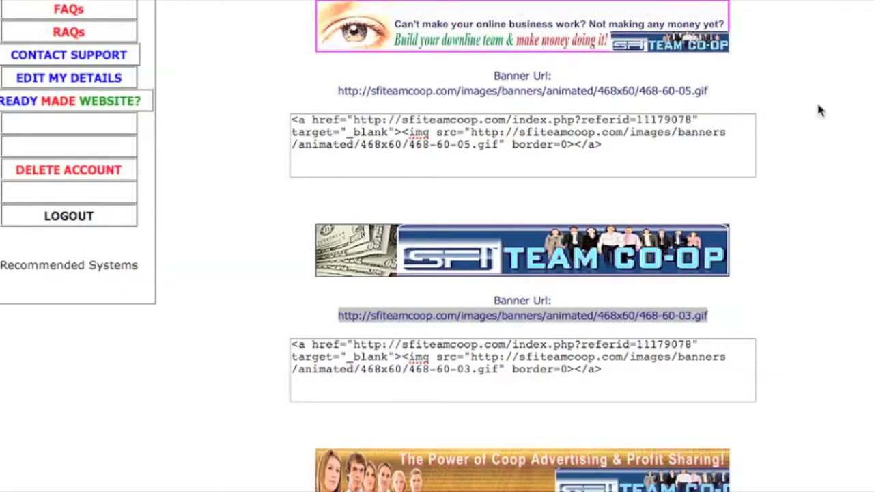
scroll(813, 126, "up", 2)
scroll(816, 135, "up", 10)
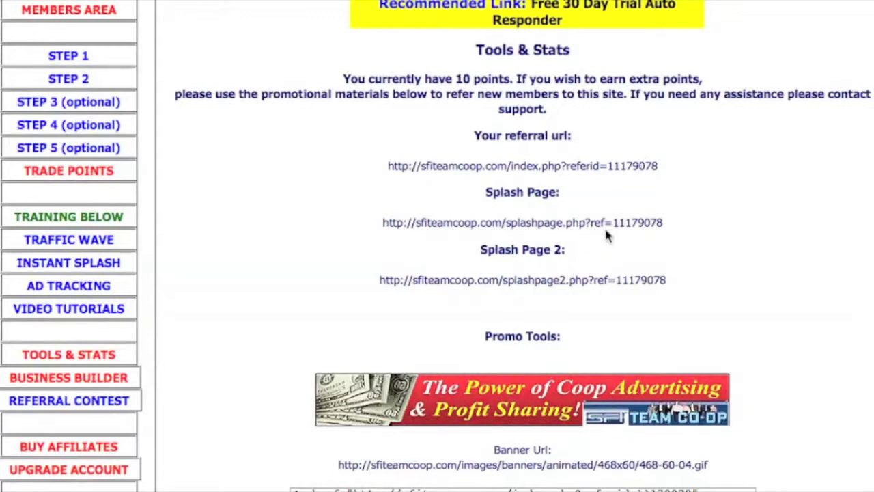
triple_click(630, 167)
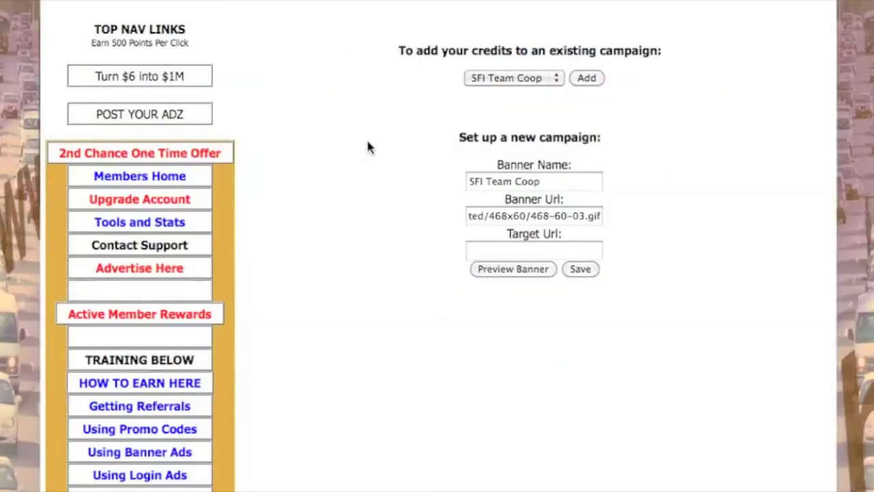
left_click(502, 249)
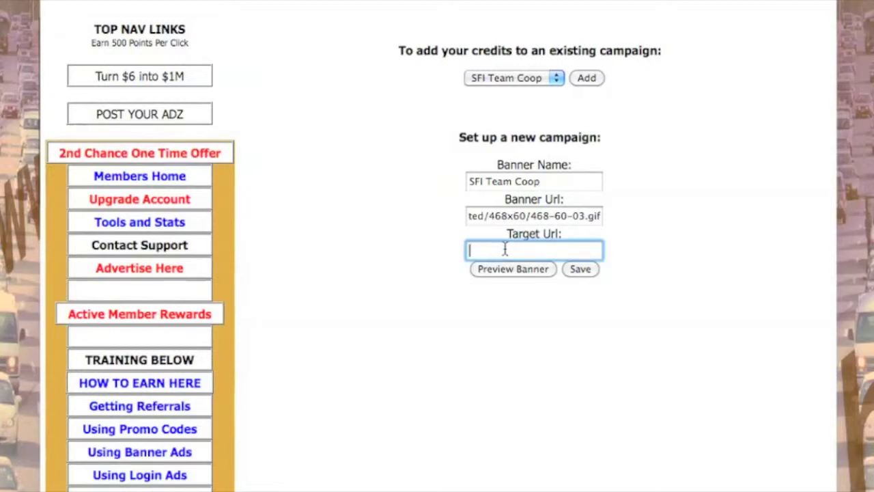
key("ctrl+v")
left_click(645, 257)
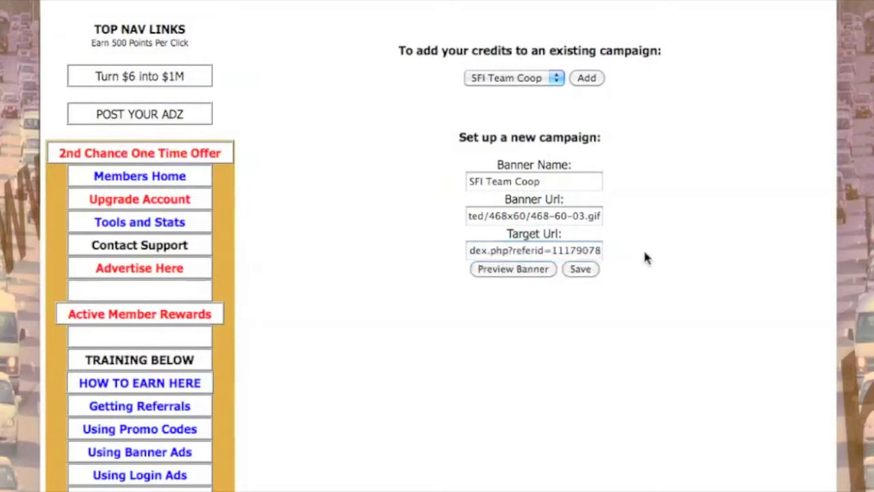
Preview the banner, widening the preview window to check it and its link, and save the new campaign.
left_click(508, 270)
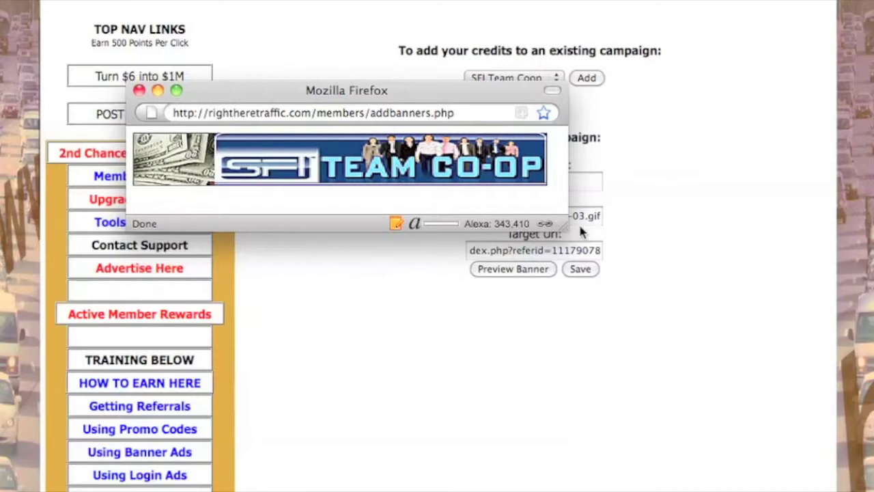
left_click_drag(563, 225, 771, 224)
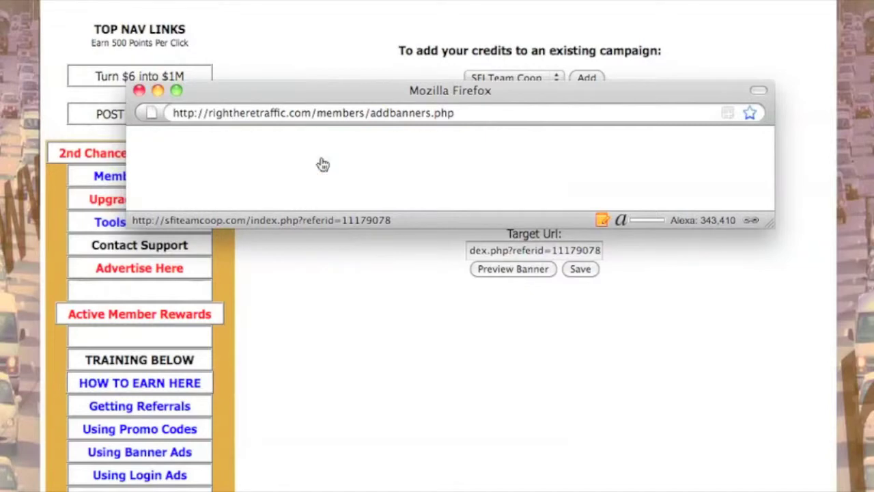
left_click(138, 91)
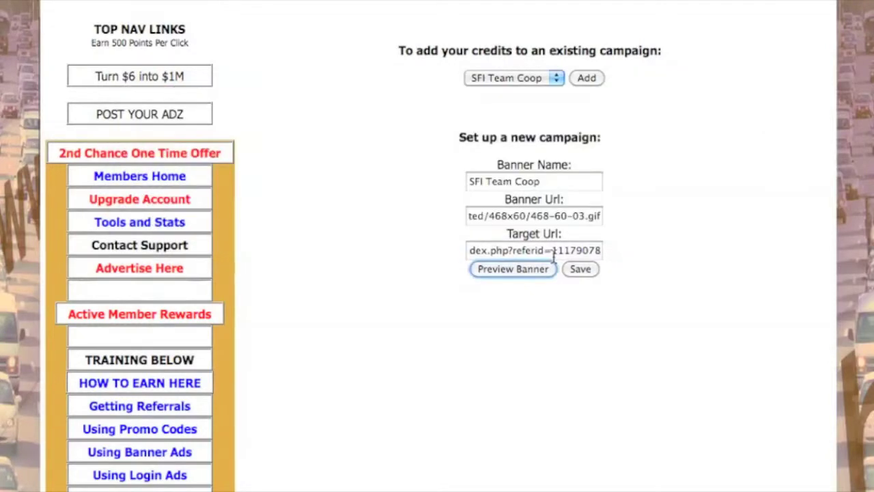
left_click(579, 272)
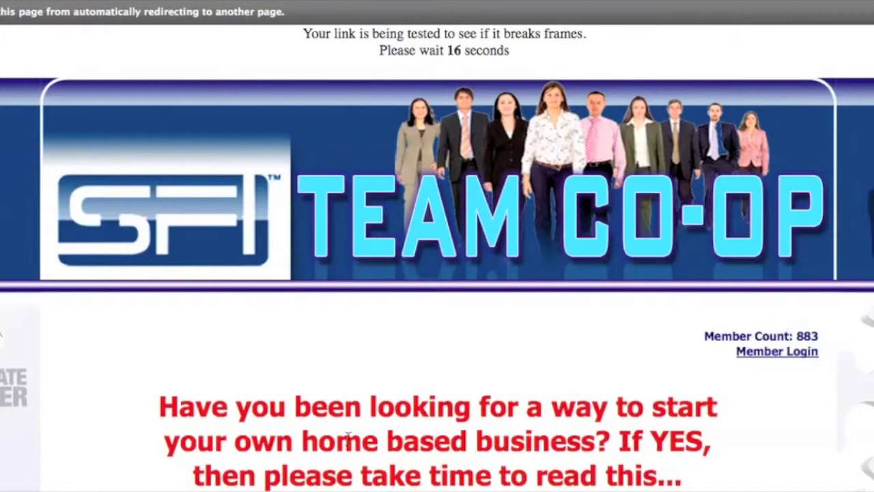
scroll(276, 461, "down", 10)
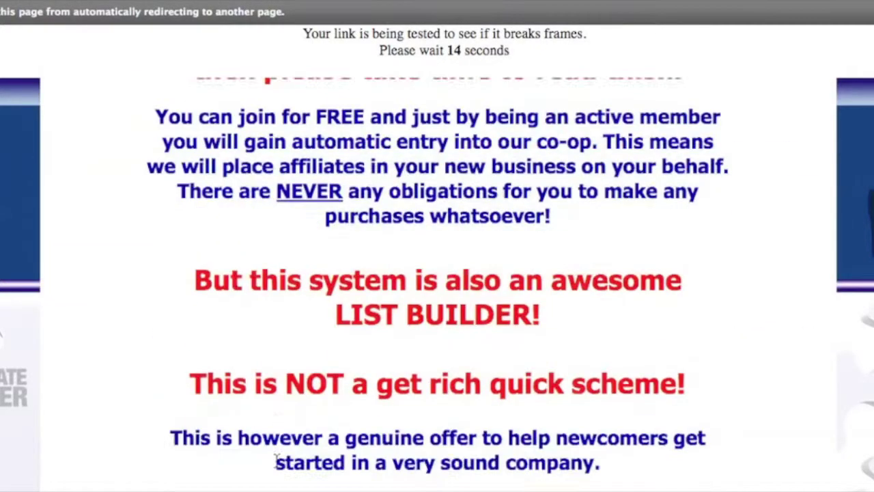
scroll(276, 460, "up", 15)
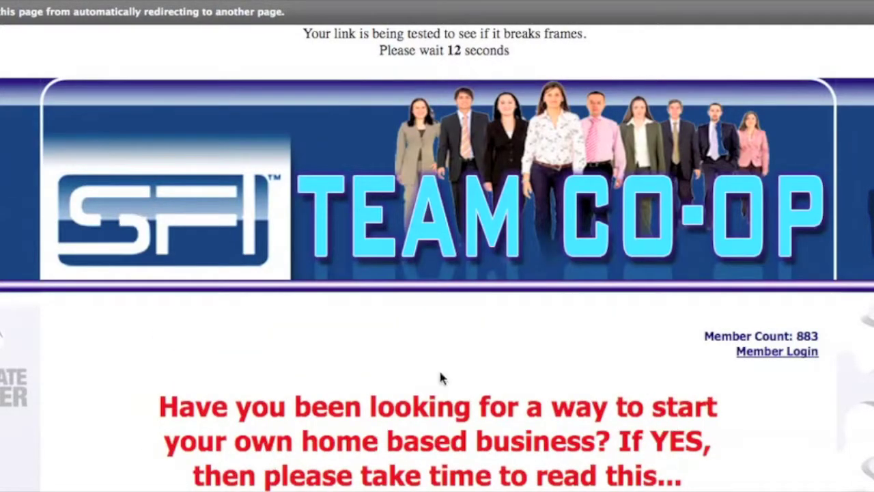
scroll(382, 363, "down", 10)
scroll(383, 366, "up", 15)
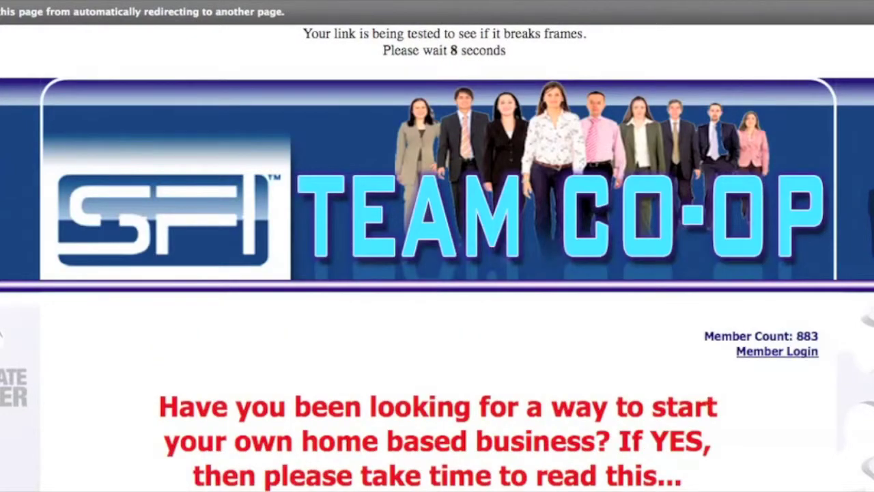
scroll(306, 103, "down", 1)
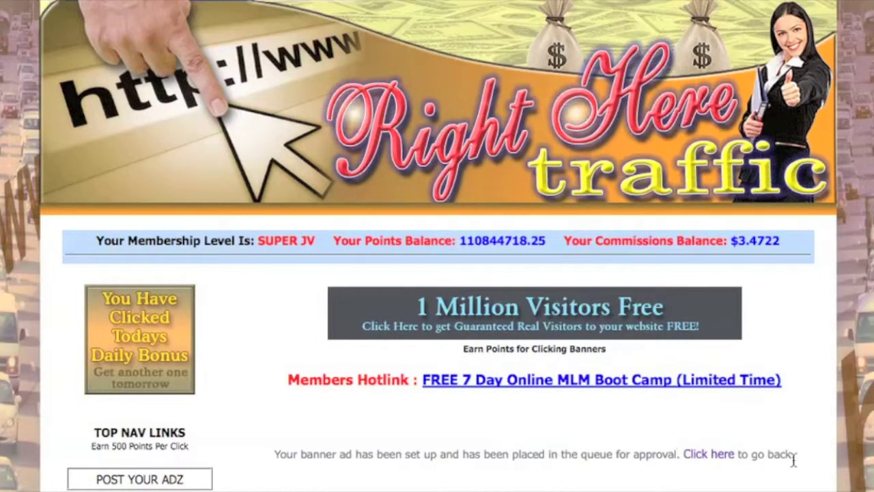
Return from the banner setup confirmation to the Advertising page and find the new SFI Team Co-op banner in the banner statistics.
left_click(704, 454)
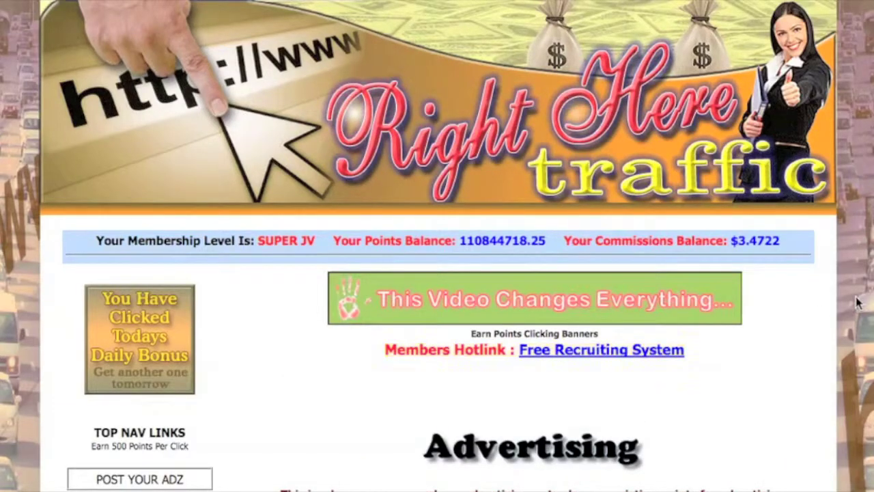
scroll(859, 303, "down", 15)
scroll(858, 303, "down", 20)
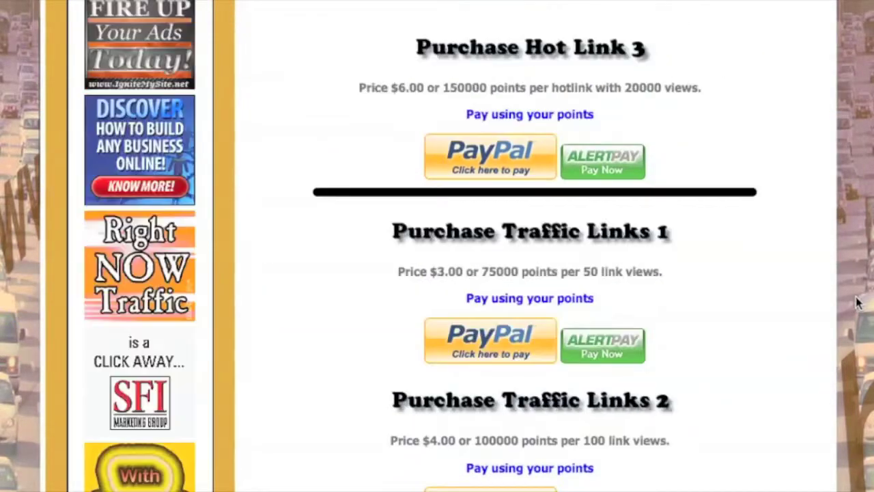
scroll(858, 303, "down", 20)
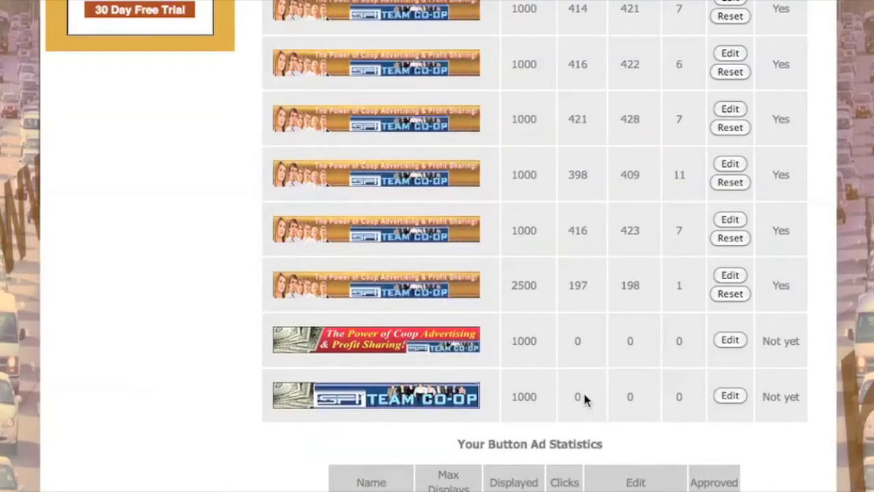
Review the displays, clicks and approval status of the new and existing banners in the banner statistics table.
scroll(635, 400, "up", 5)
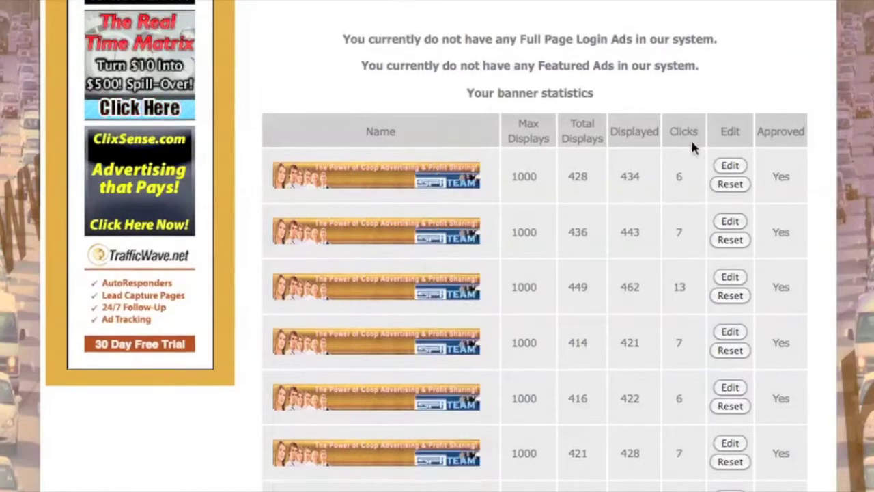
scroll(691, 140, "down", 4)
scroll(691, 149, "down", 3)
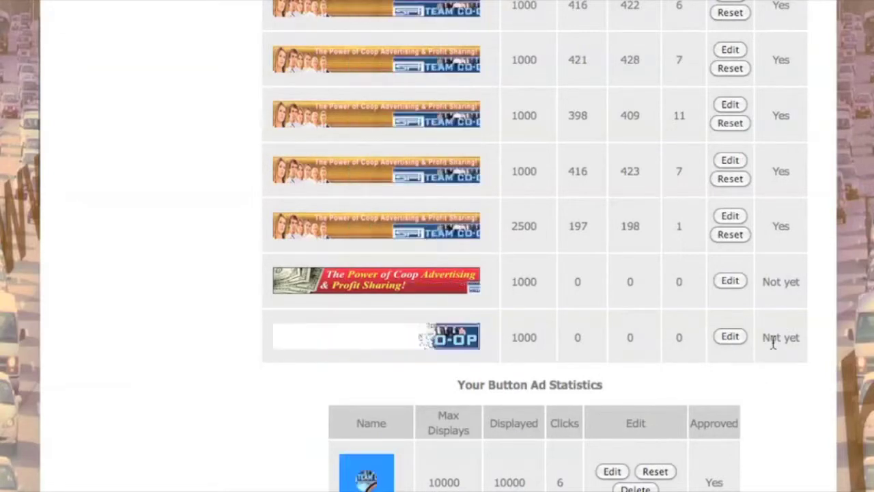
scroll(773, 344, "up", 6)
scroll(774, 345, "down", 3)
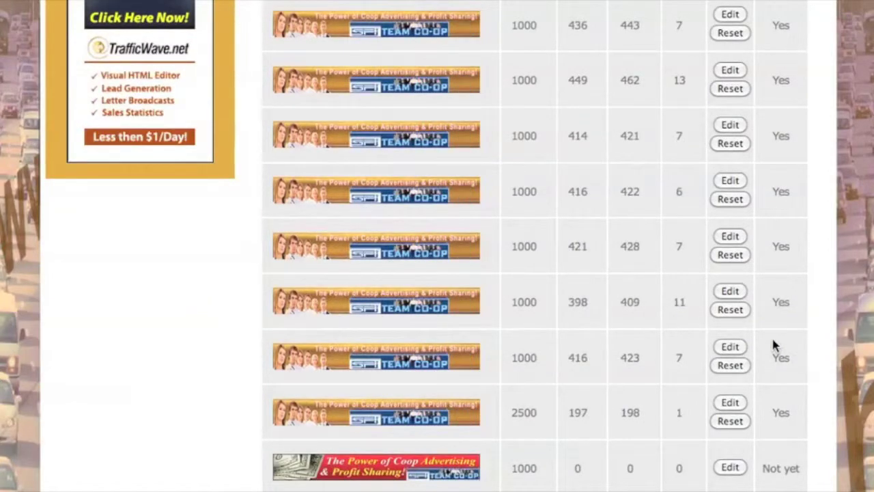
scroll(773, 345, "down", 2)
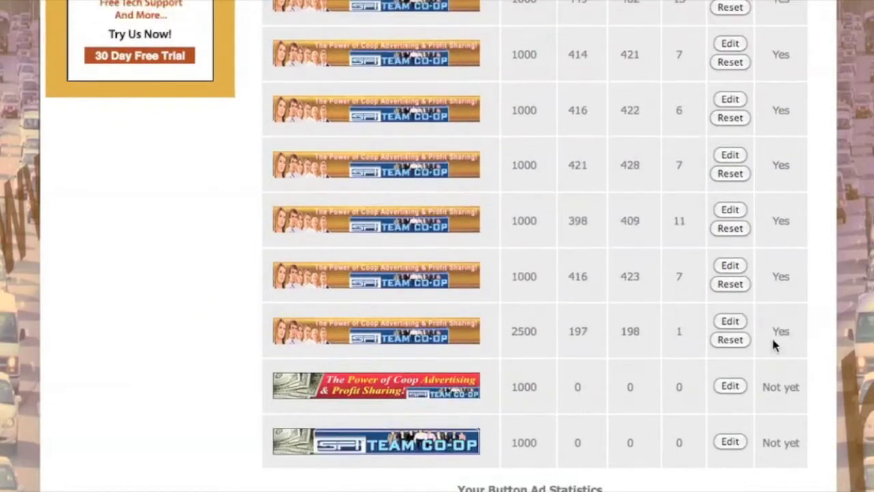